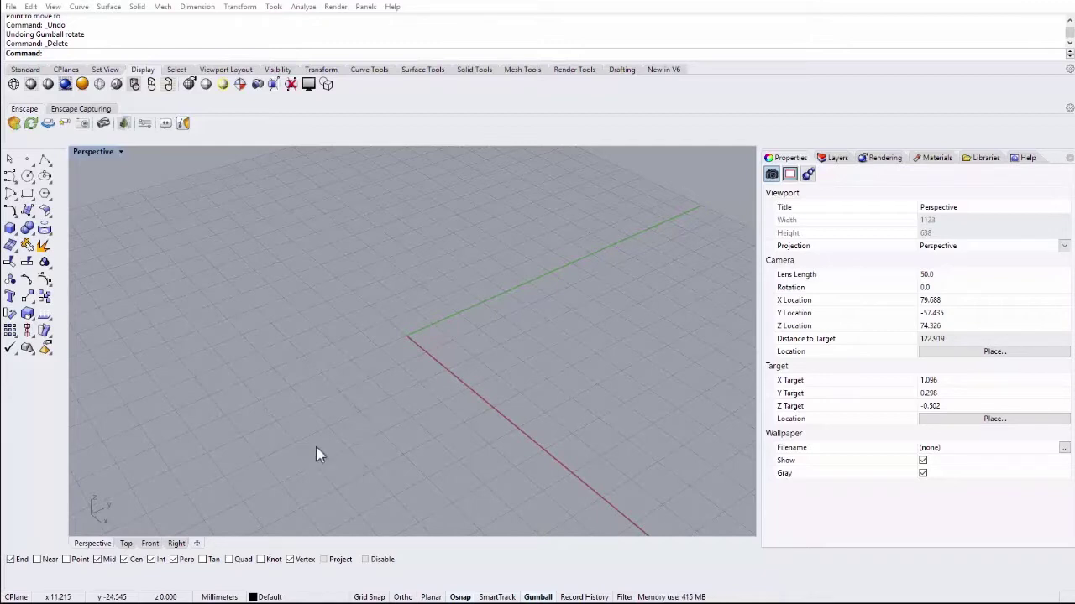
Create a freehand solid box on the construction plane near the origin from two base corners and a height
left_click(139, 10)
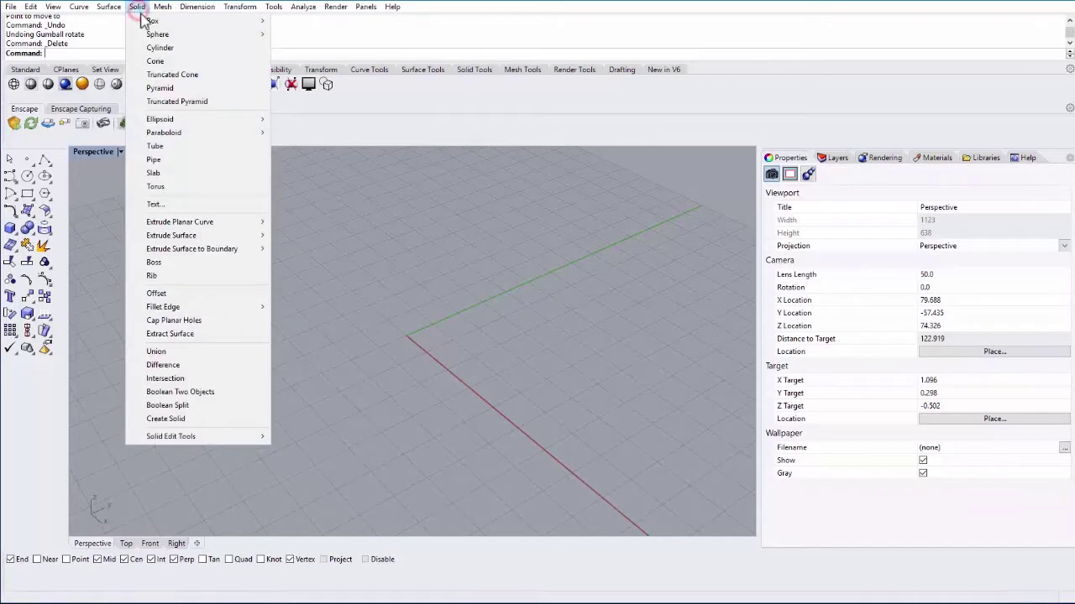
left_click(274, 19)
left_click(389, 277)
left_click(375, 403)
left_click(341, 319)
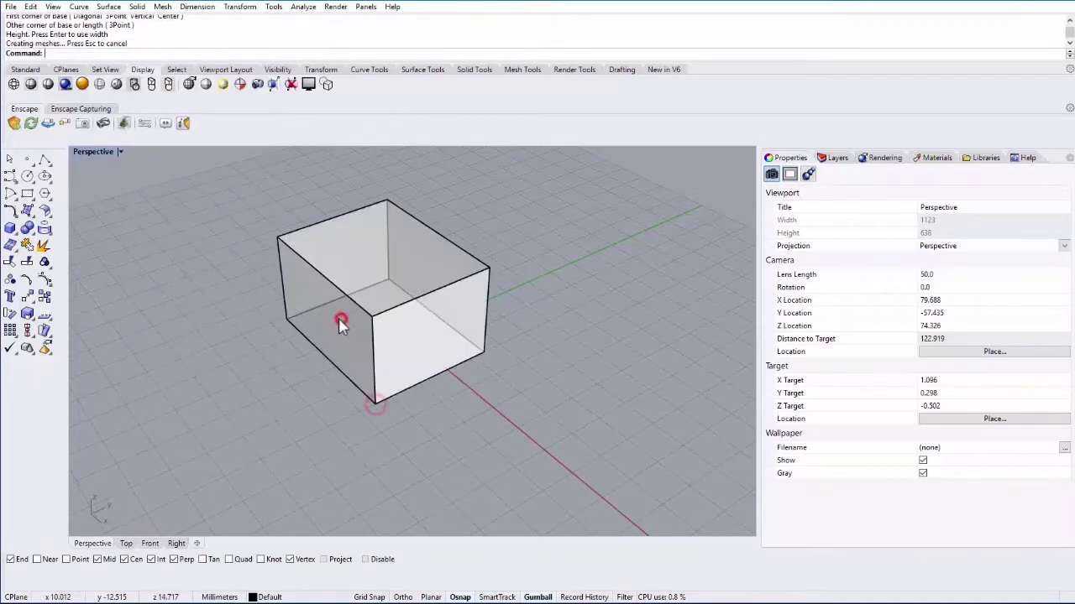
scroll(333, 340, "down", 3)
scroll(333, 335, "up", 5)
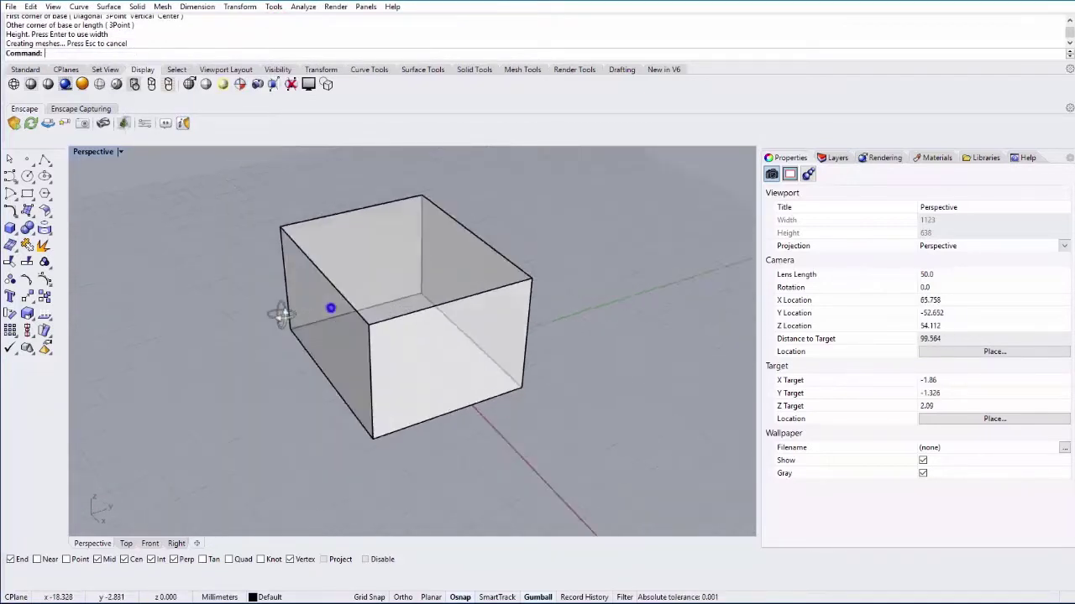
Switch the Gumball off and back on for the selected box, and use it to shift the box slightly in the ground plane
left_click(318, 317)
right_click_drag(361, 319, 424, 334)
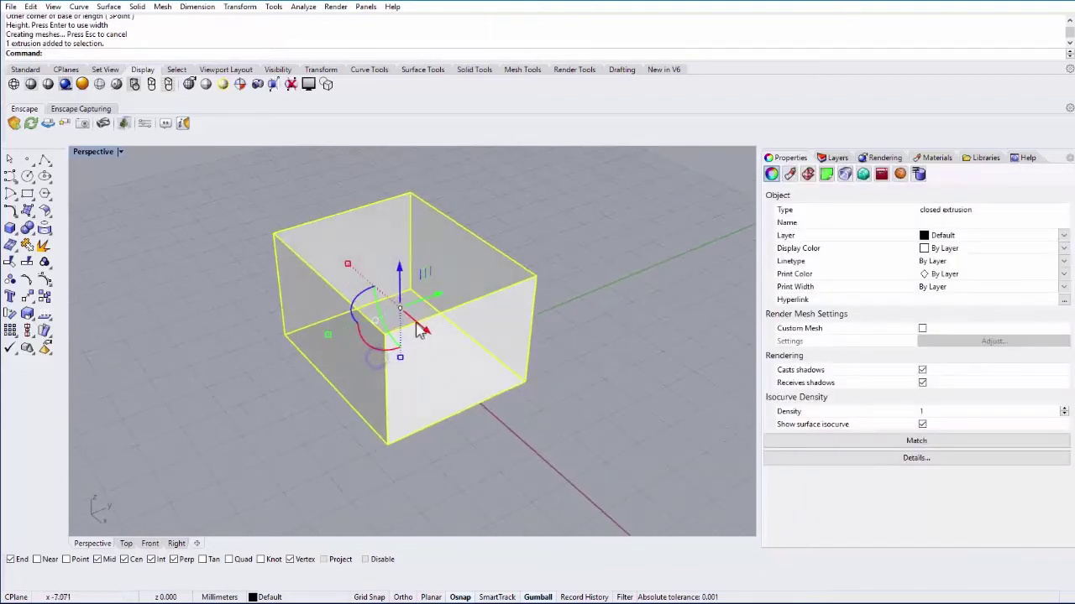
left_click(535, 597)
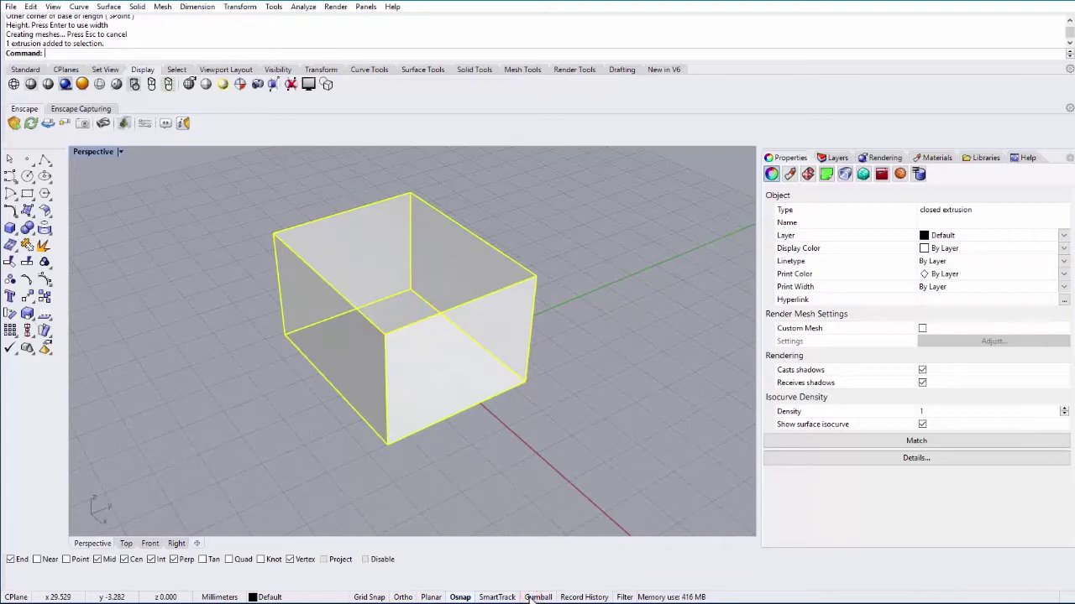
left_click(536, 597)
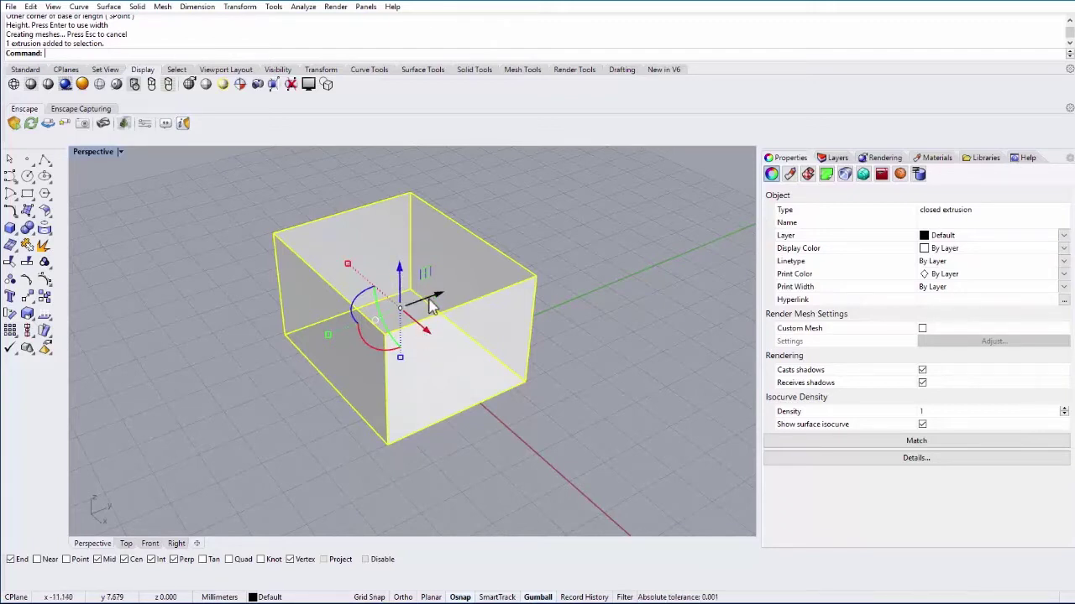
left_click_drag(425, 333, 404, 295)
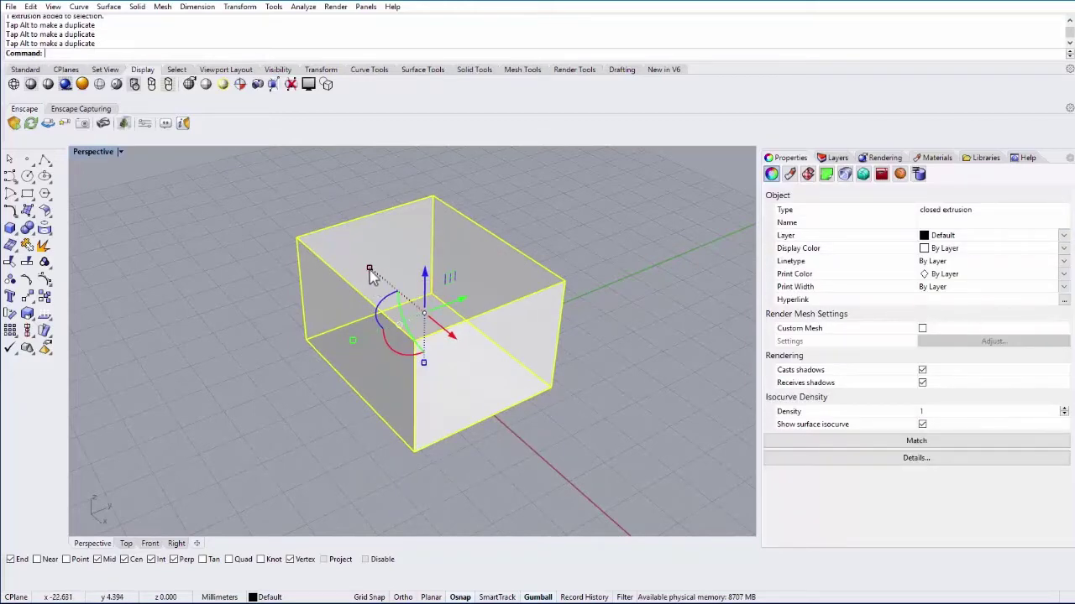
Enlarge the box with the Gumball's scale handles and rotate it slightly about its vertical axis
mouse_move(369, 269)
left_mouse_down()
mouse_move(350, 248)
mouse_move(361, 260)
left_mouse_up()
left_click_drag(359, 334, 424, 374)
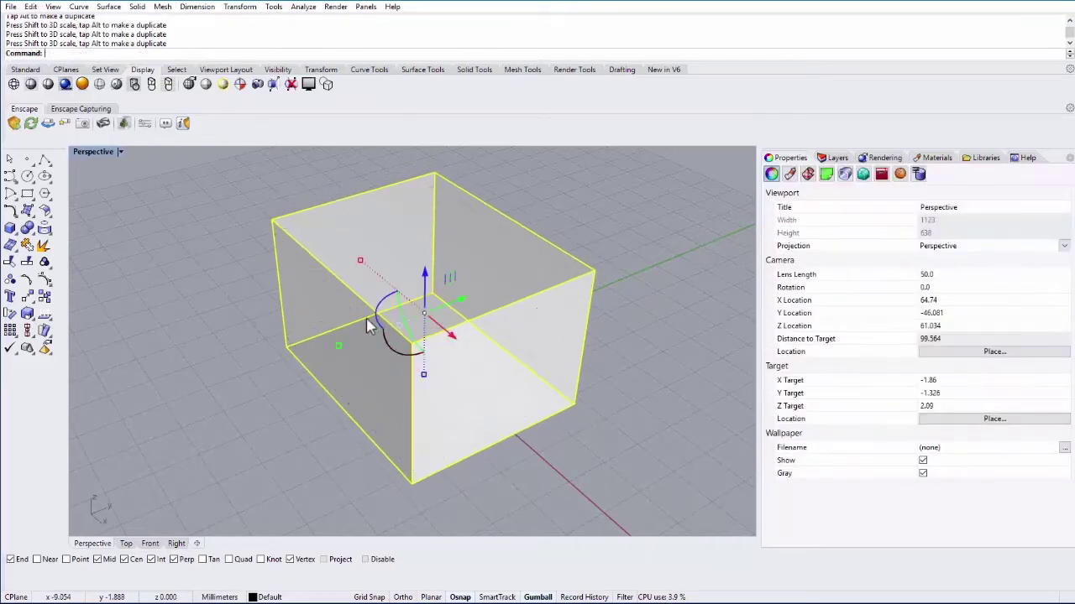
left_click_drag(377, 322, 388, 362)
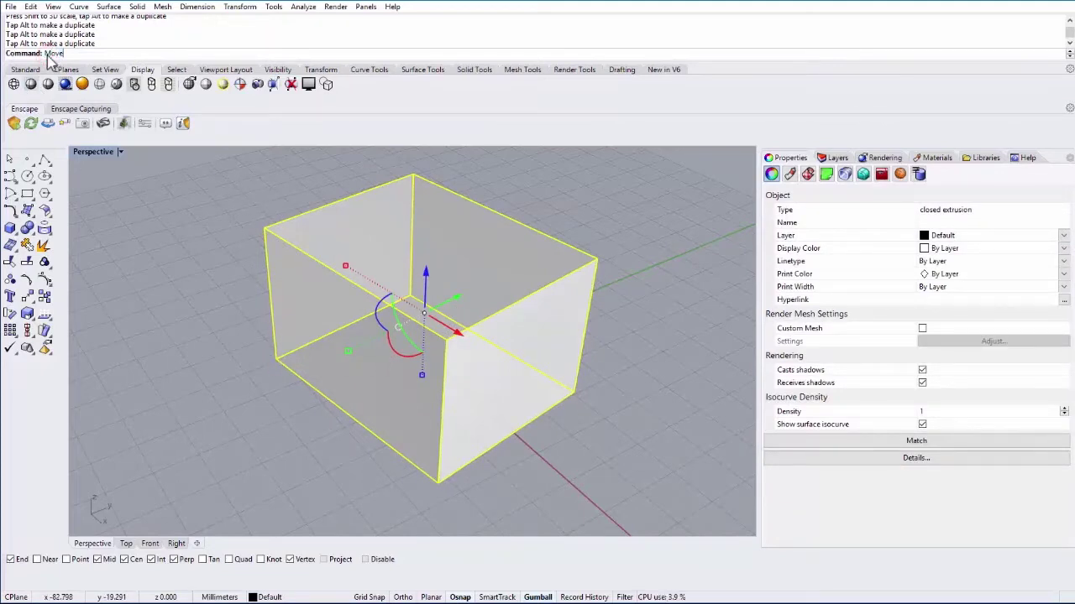
Run Move on the box with Vertical=Yes, trying it upward and placing it back at its starting height
type("Move")
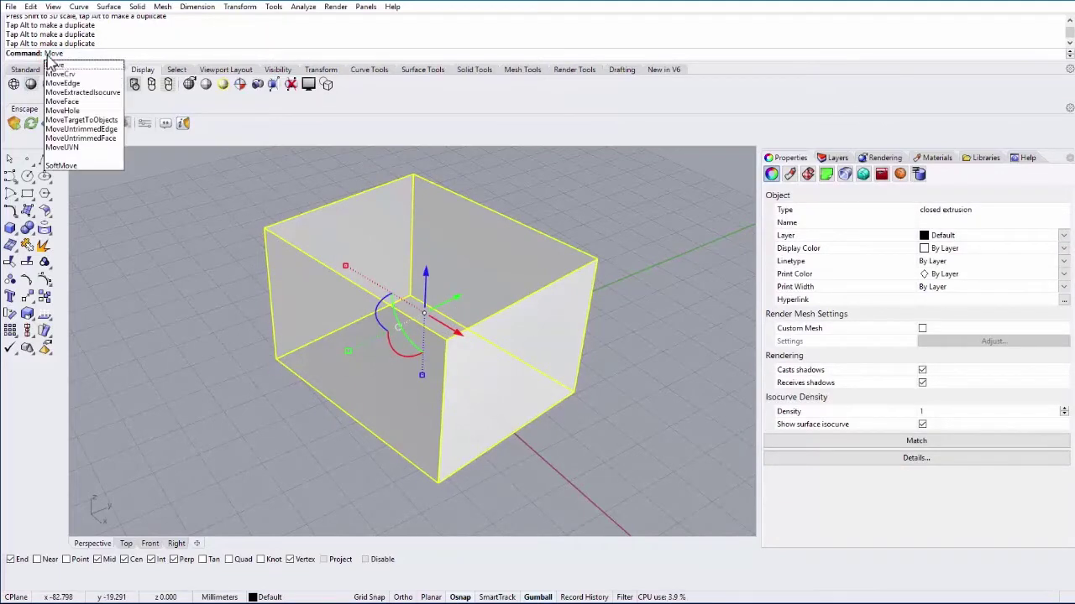
left_click(59, 67)
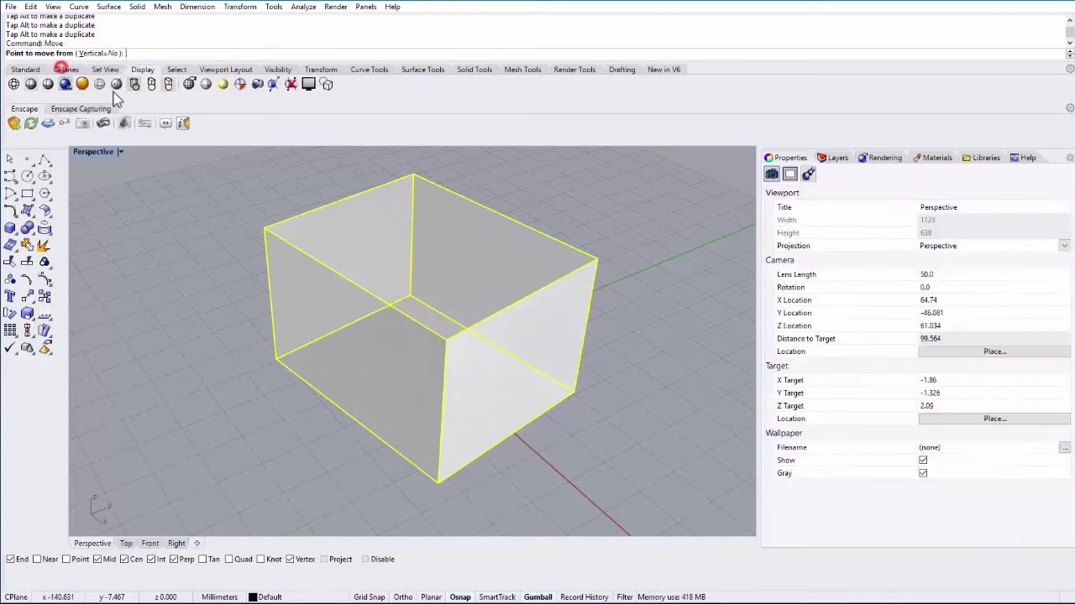
left_click(90, 53)
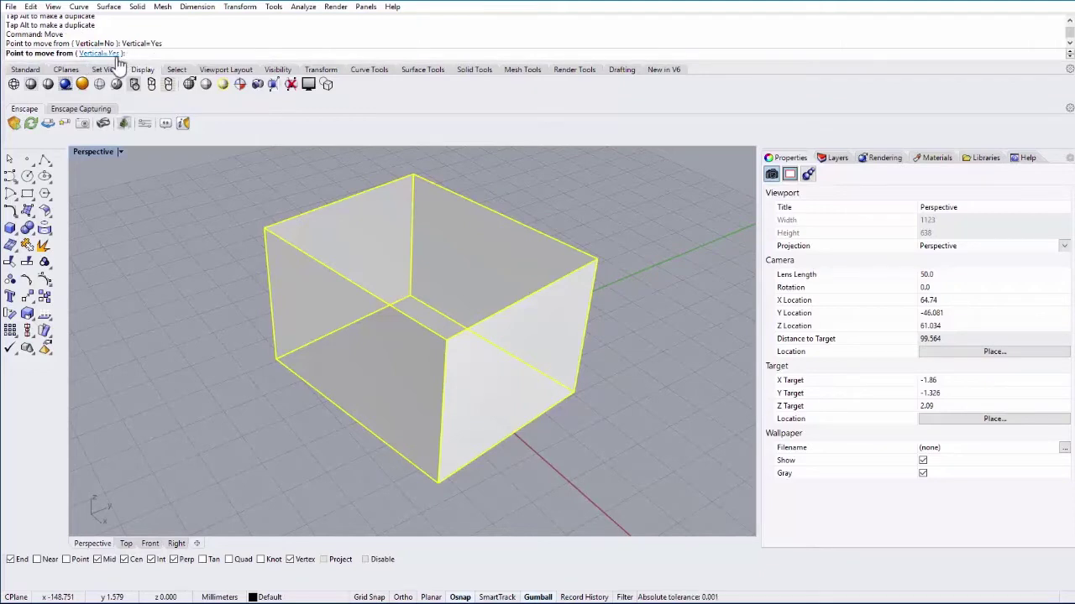
left_click(267, 401)
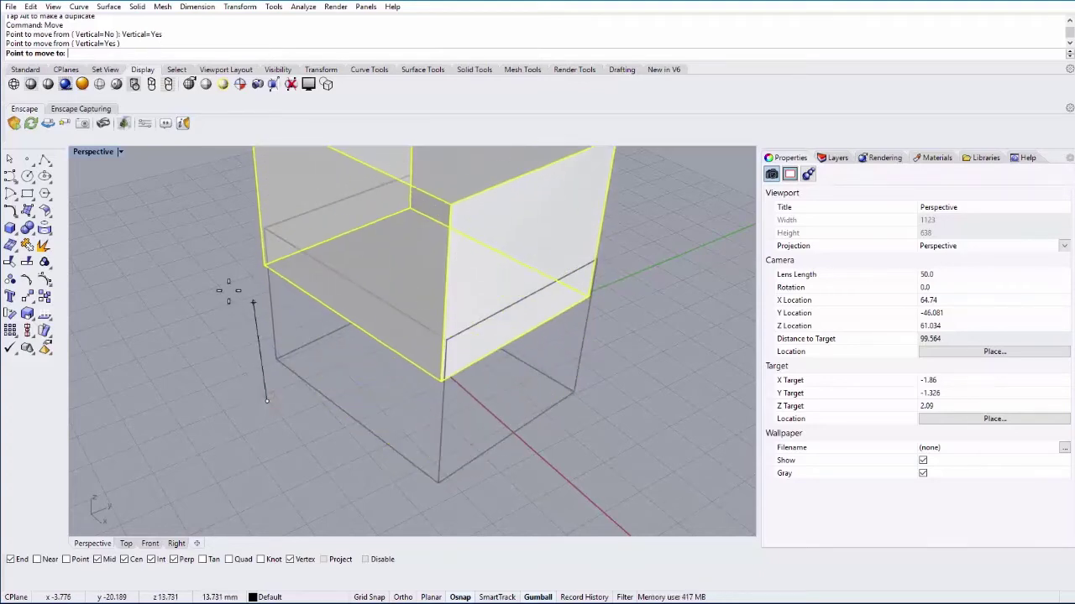
left_click(225, 402)
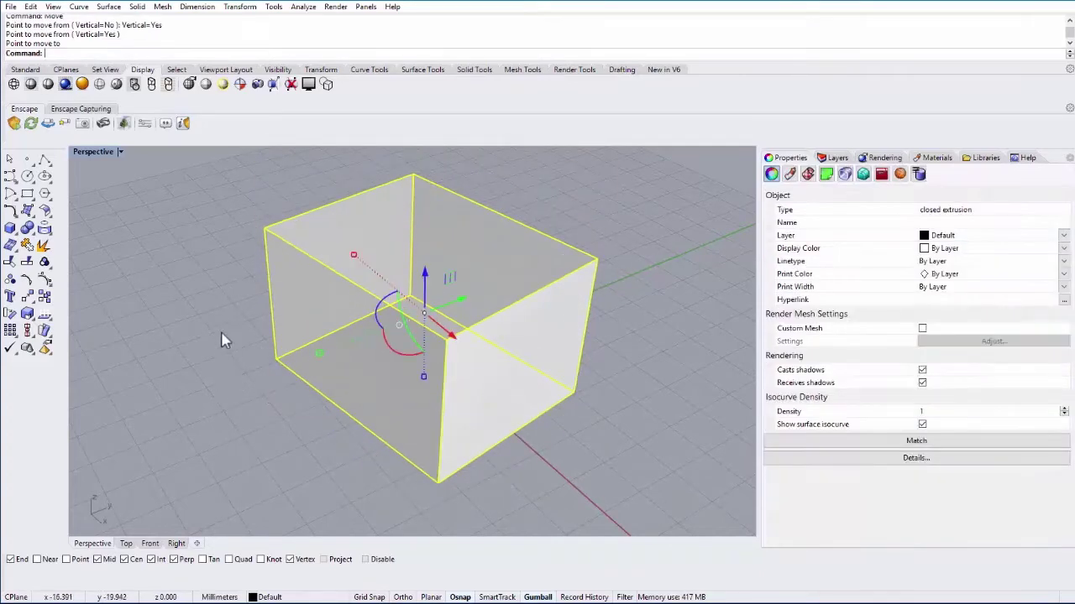
Move the box about 3 mm in the ground plane between two picked points, with Vertical=No
type("Move")
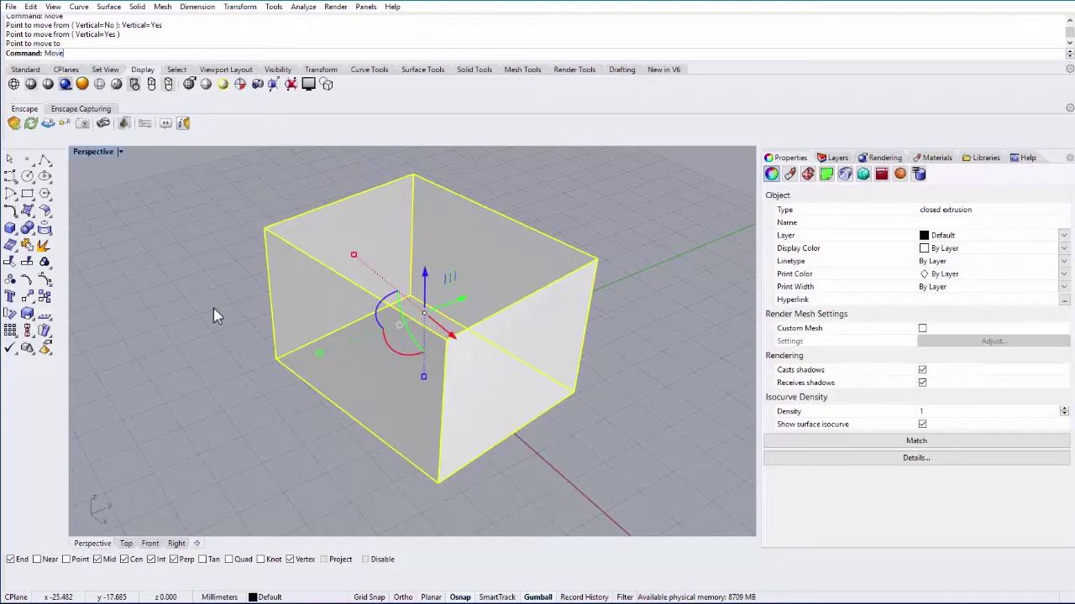
key("Return")
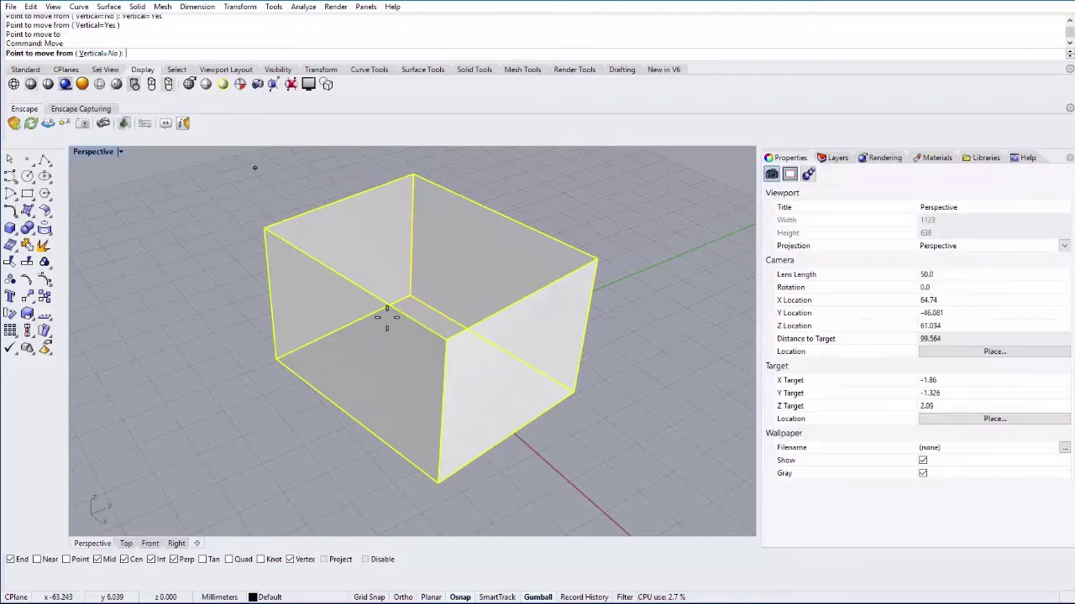
left_click(246, 328)
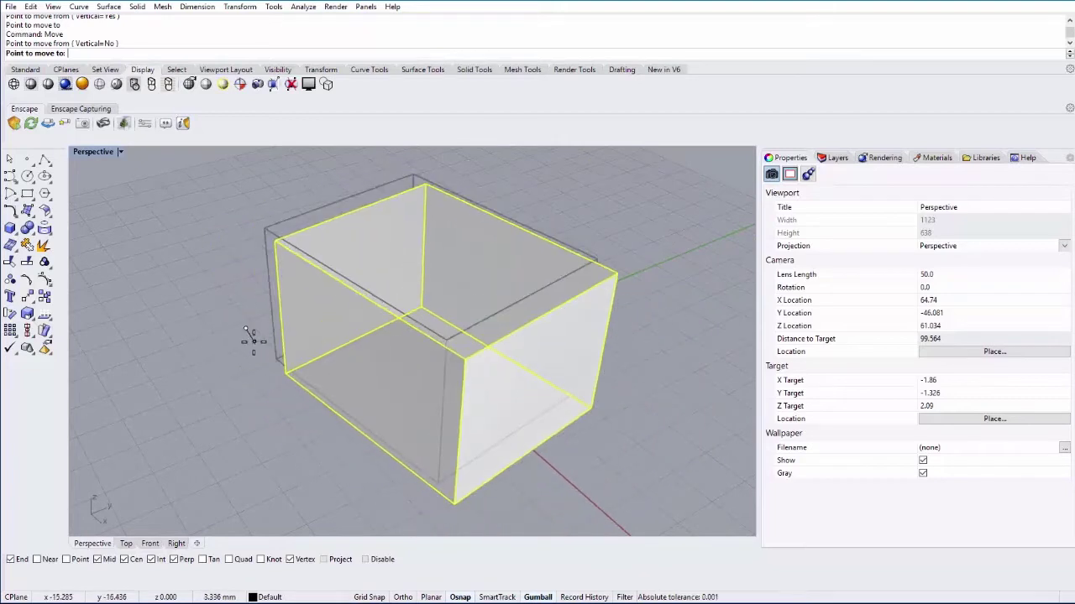
left_click(253, 340)
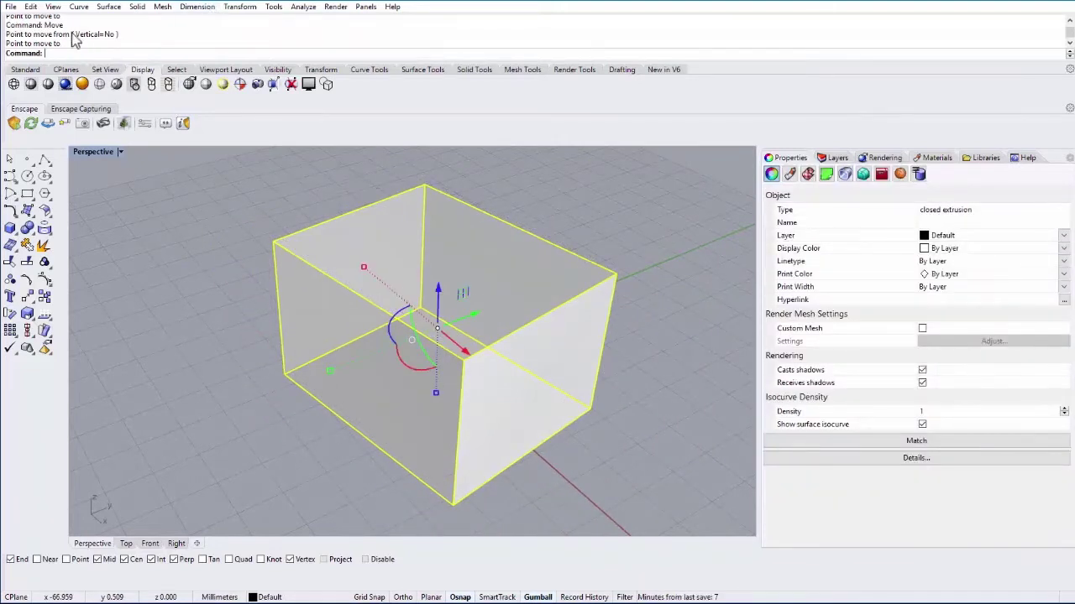
left_click(239, 7)
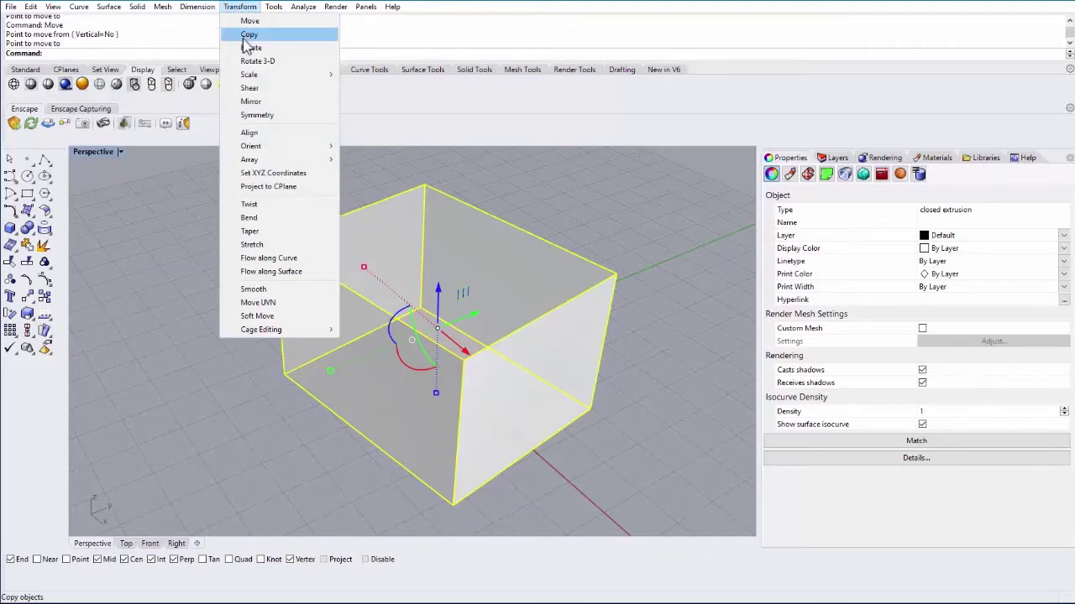
mouse_move(251, 78)
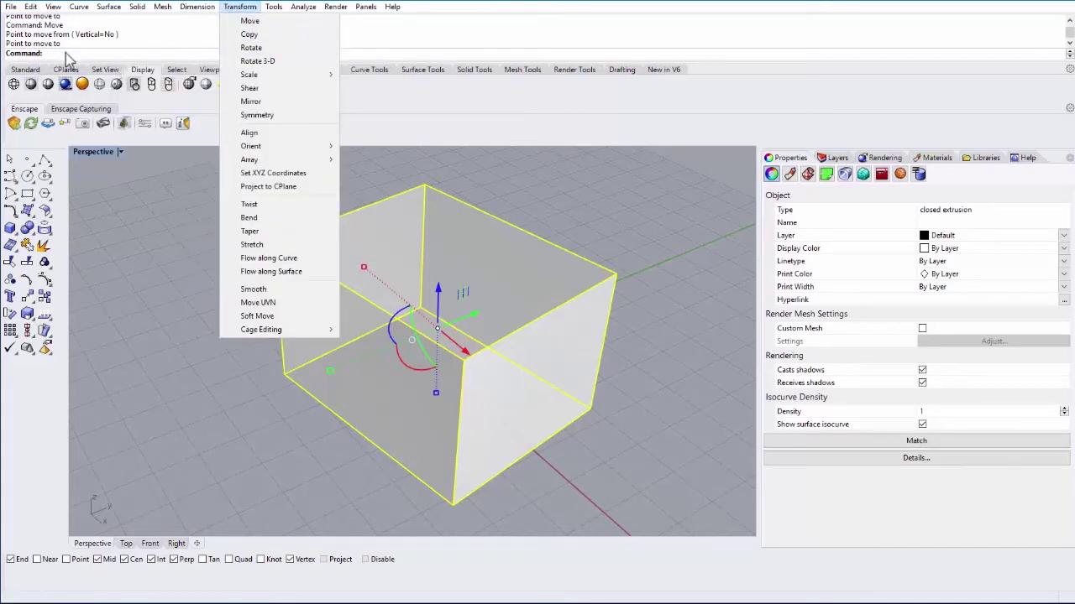
left_click(164, 228)
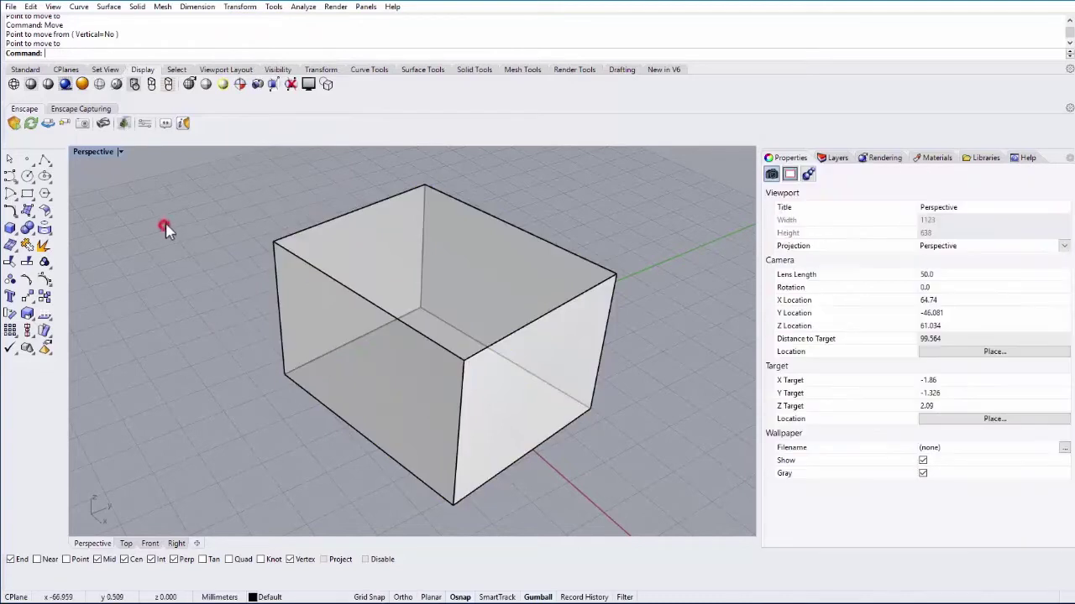
Rotate the box by 90 degrees around the center point 0,0,0 with Copy=No
left_click(418, 282)
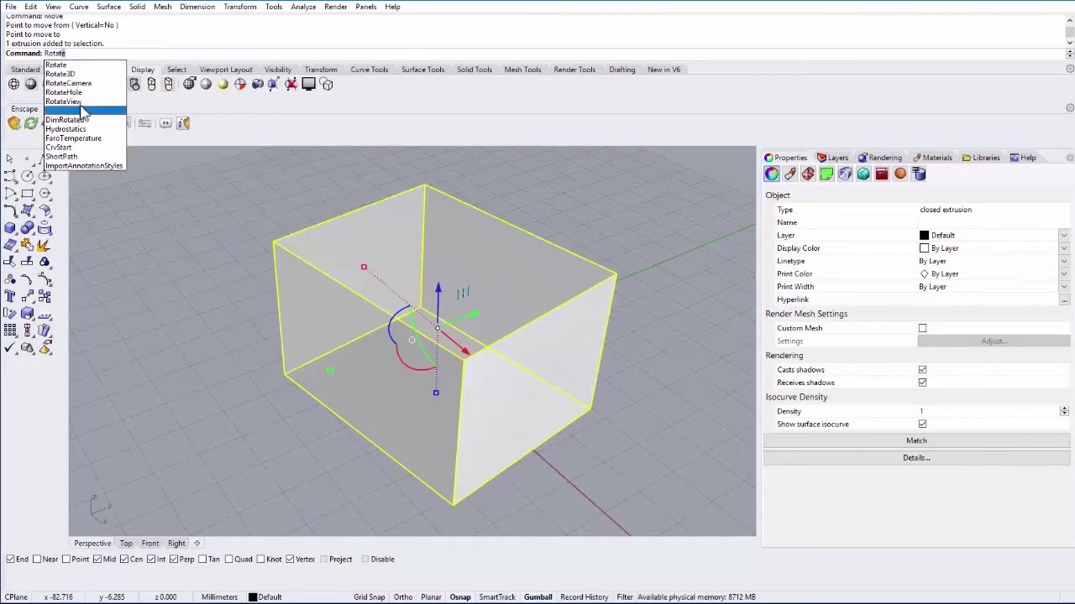
left_click(55, 65)
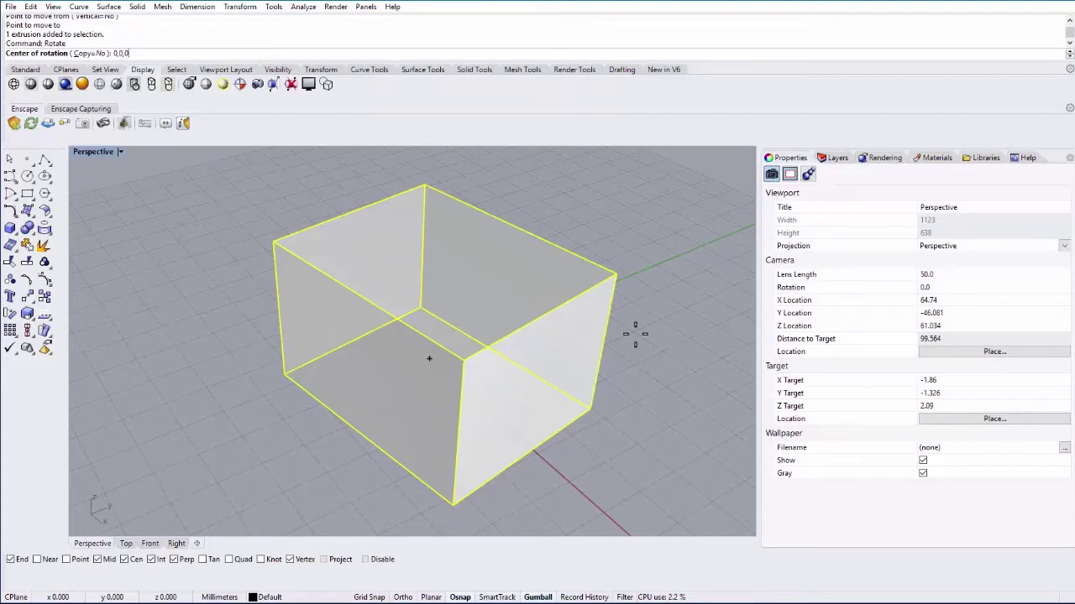
key("Return")
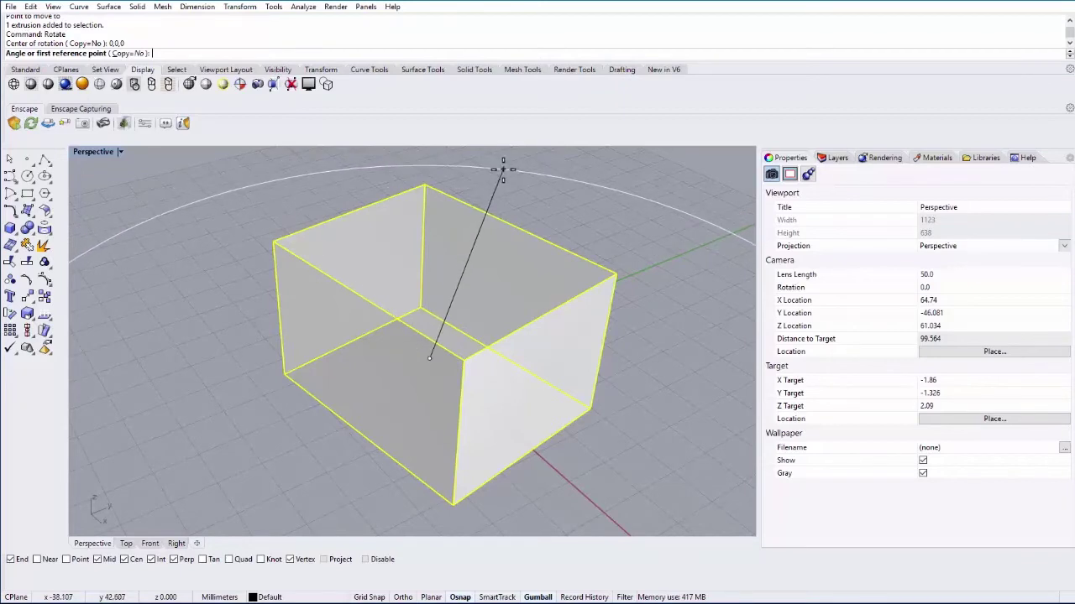
left_click(503, 169)
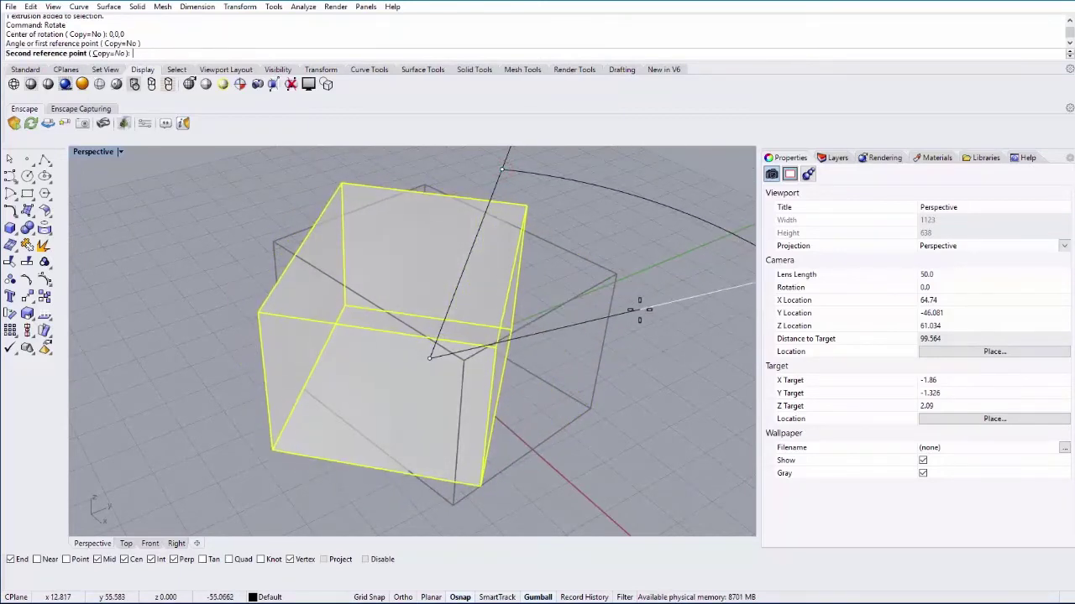
type("90")
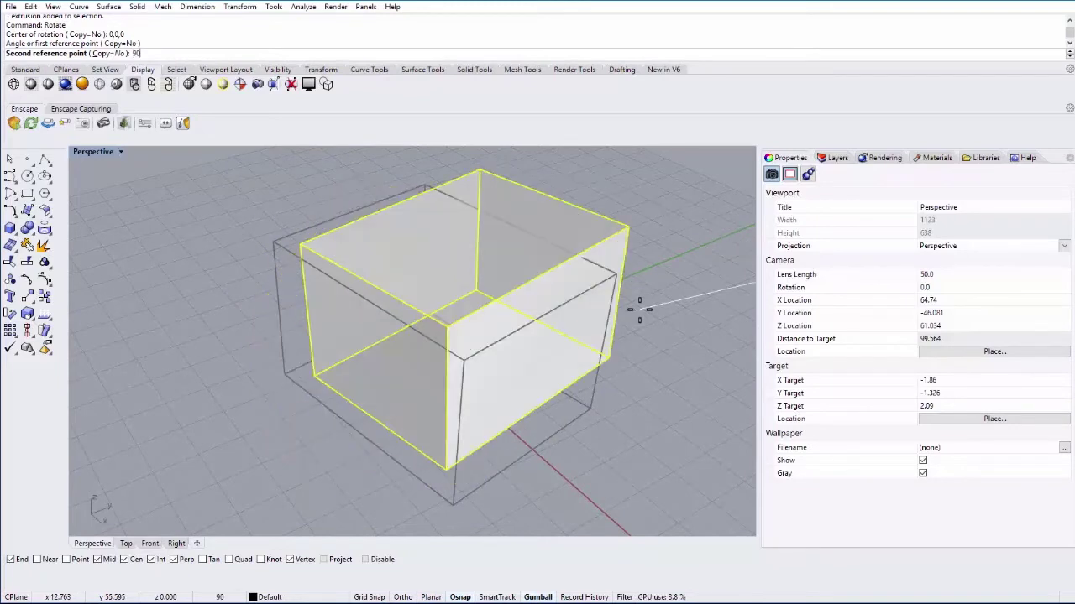
key("Return")
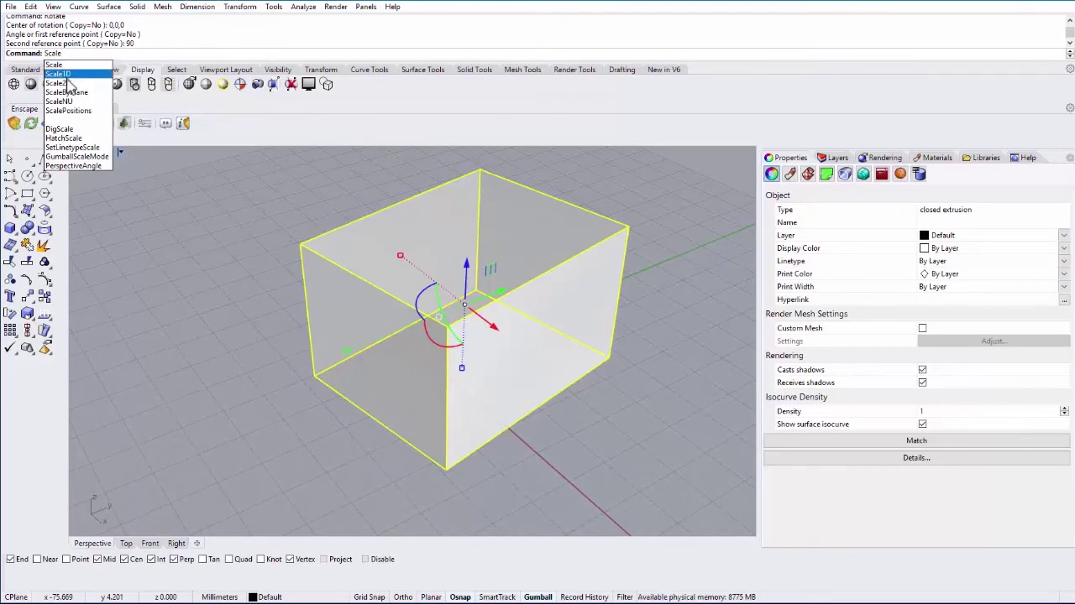
Scale the box down uniformly from the center of its base to a little over half its size, using two reference points
left_click(57, 66)
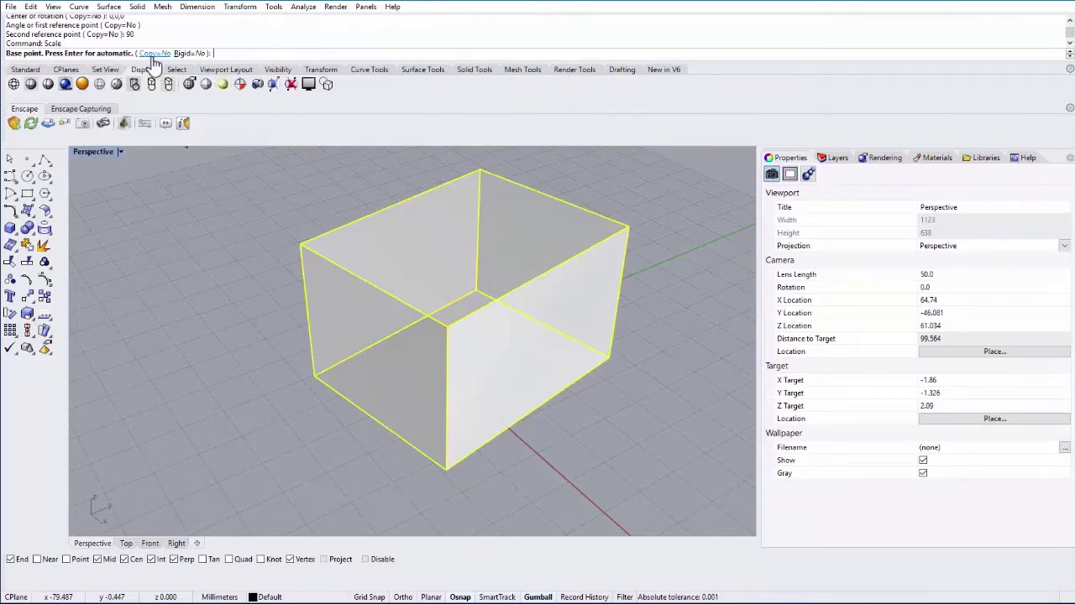
left_click(464, 364)
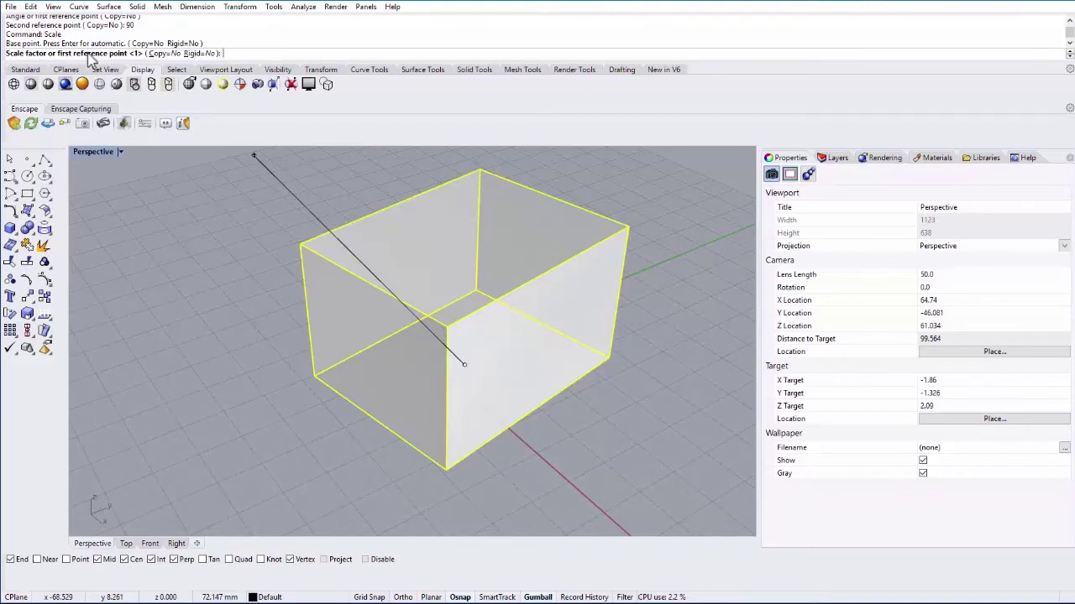
left_click(589, 314)
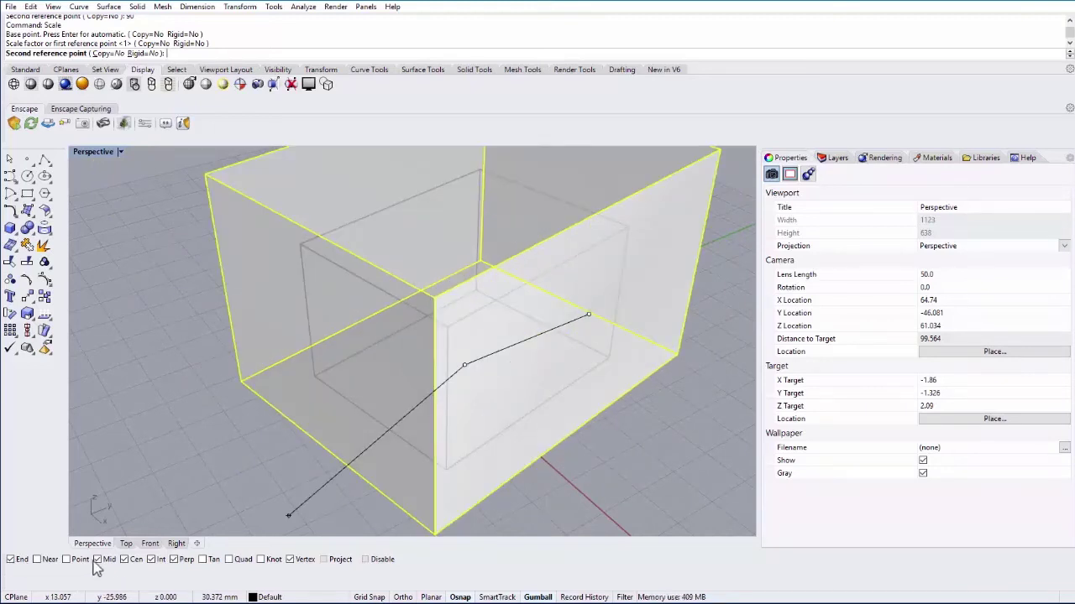
left_click(174, 559)
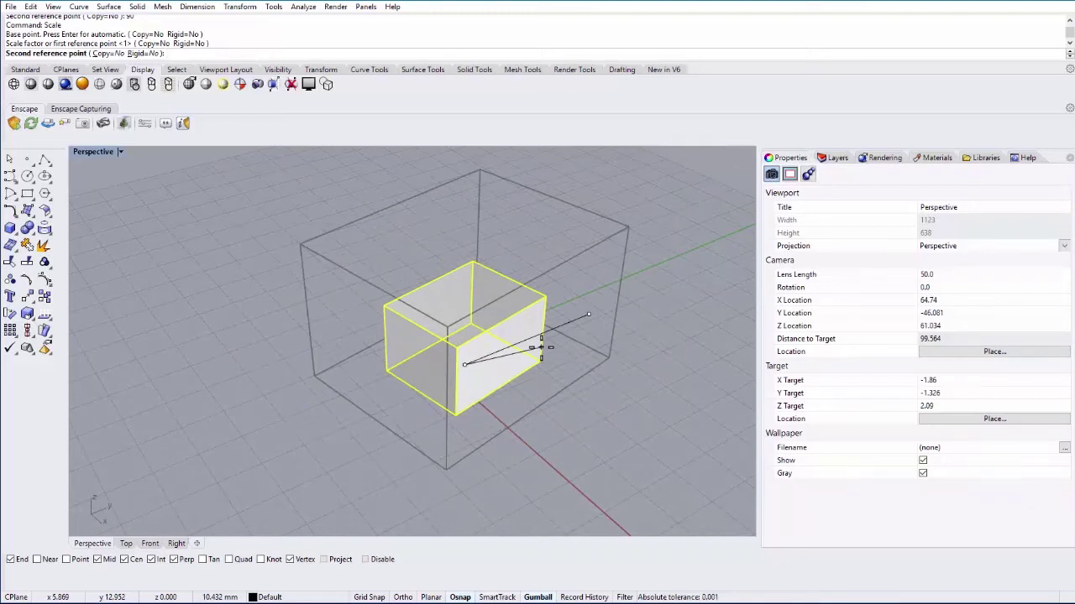
left_click(554, 340)
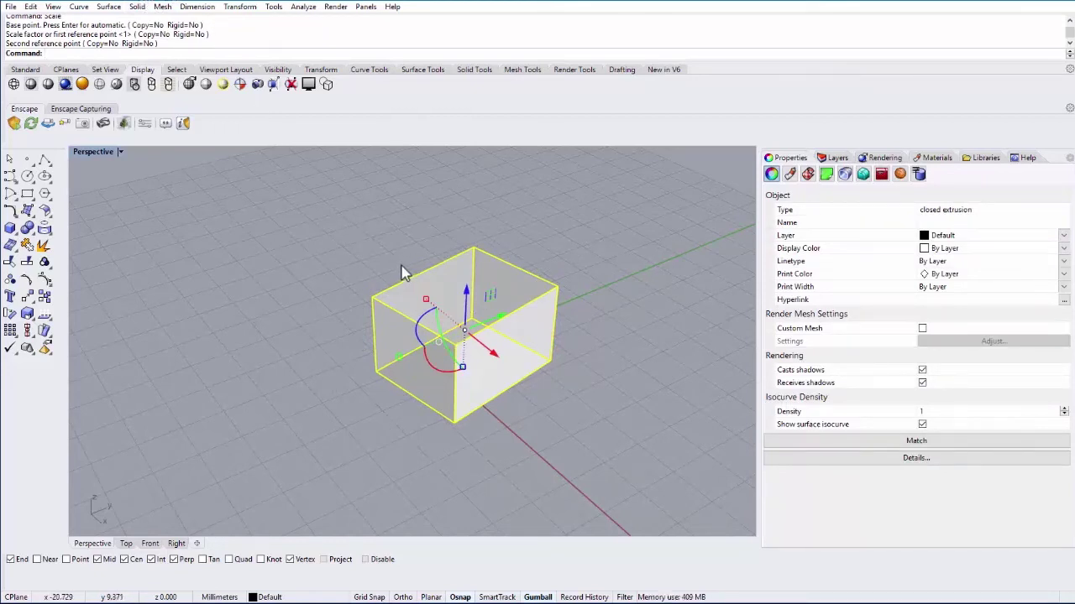
Stretch the box with Scale1D from its front base corner along the long base edge to more than twice its length, with Copy=No
type("le")
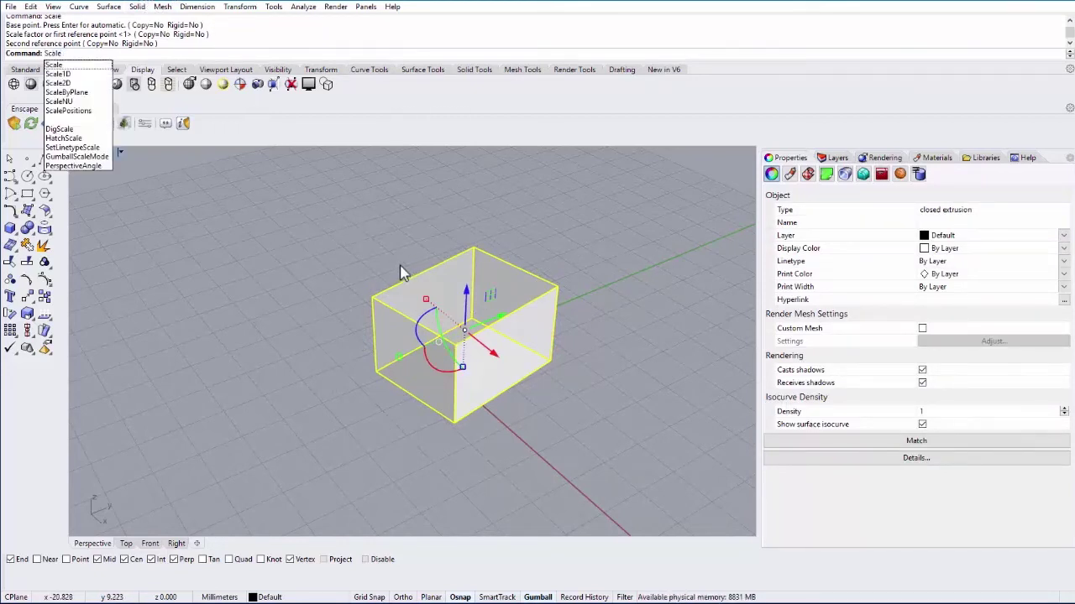
type("1D")
key("Return")
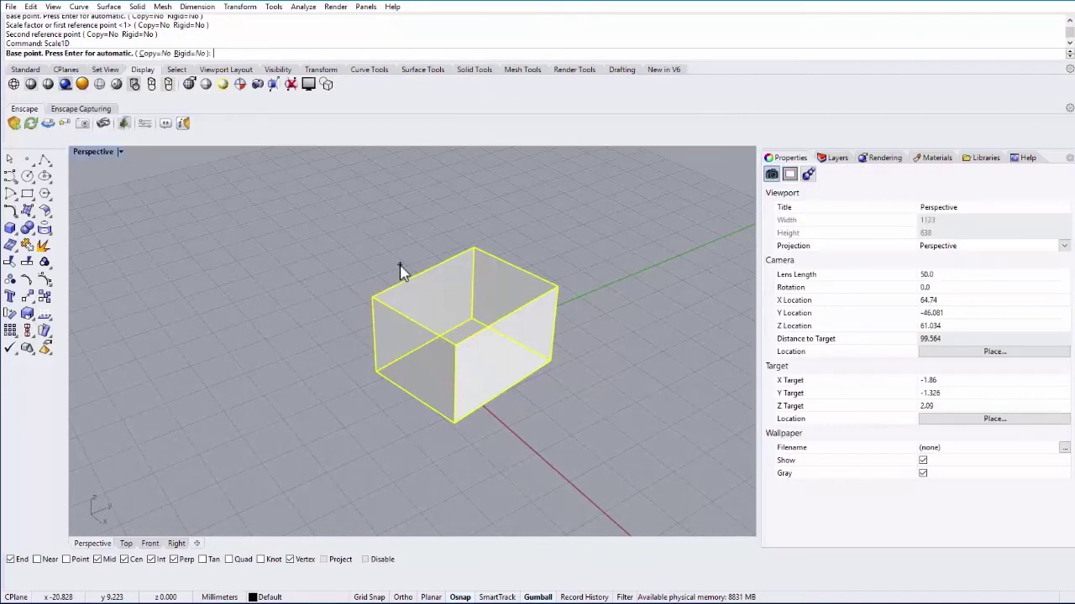
left_click(455, 422)
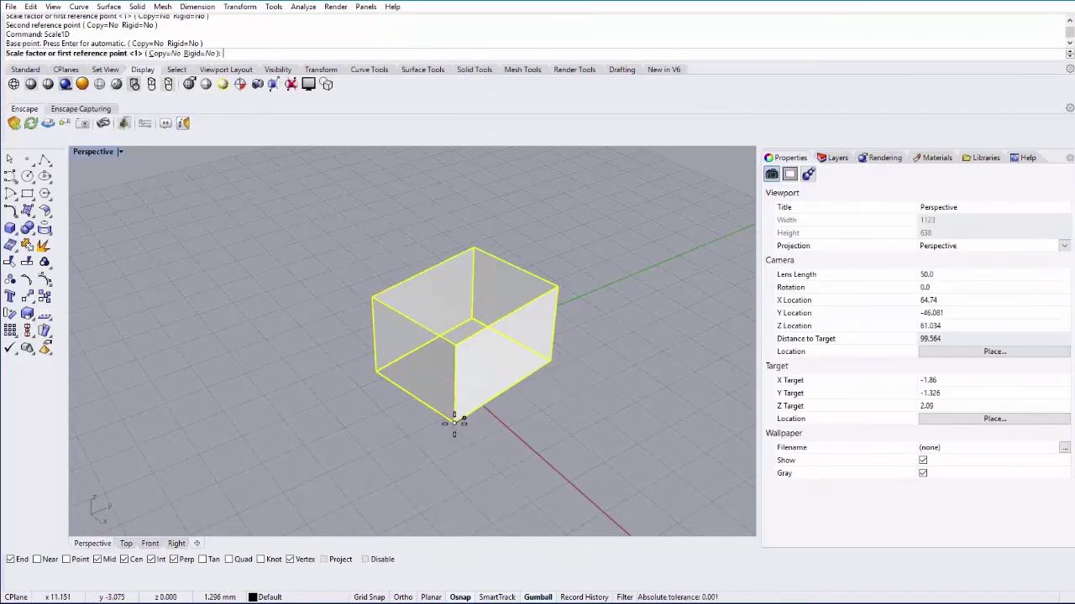
left_click(550, 361)
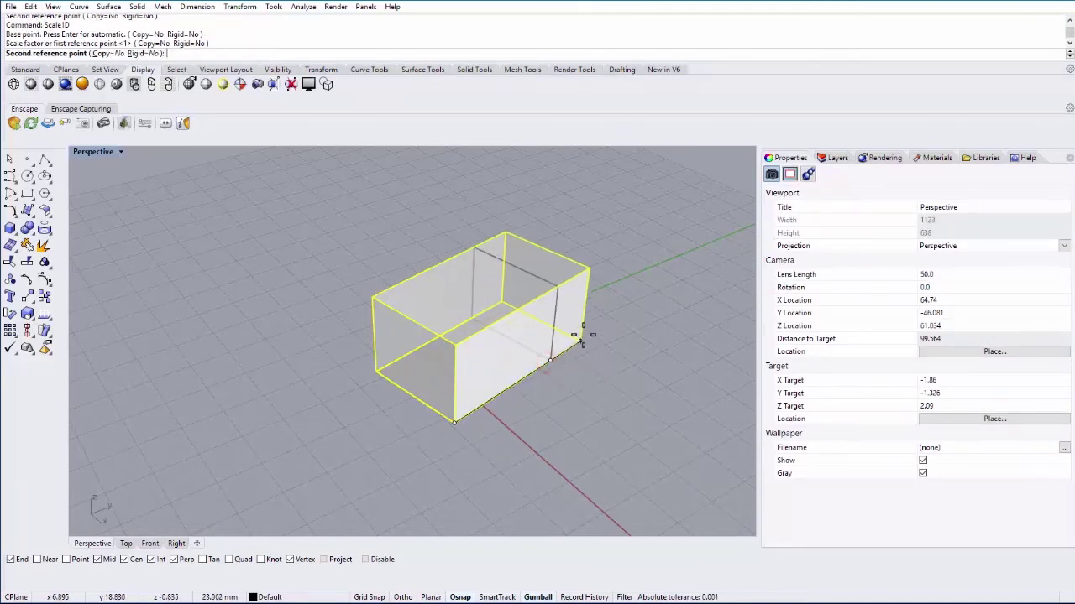
left_click(651, 291)
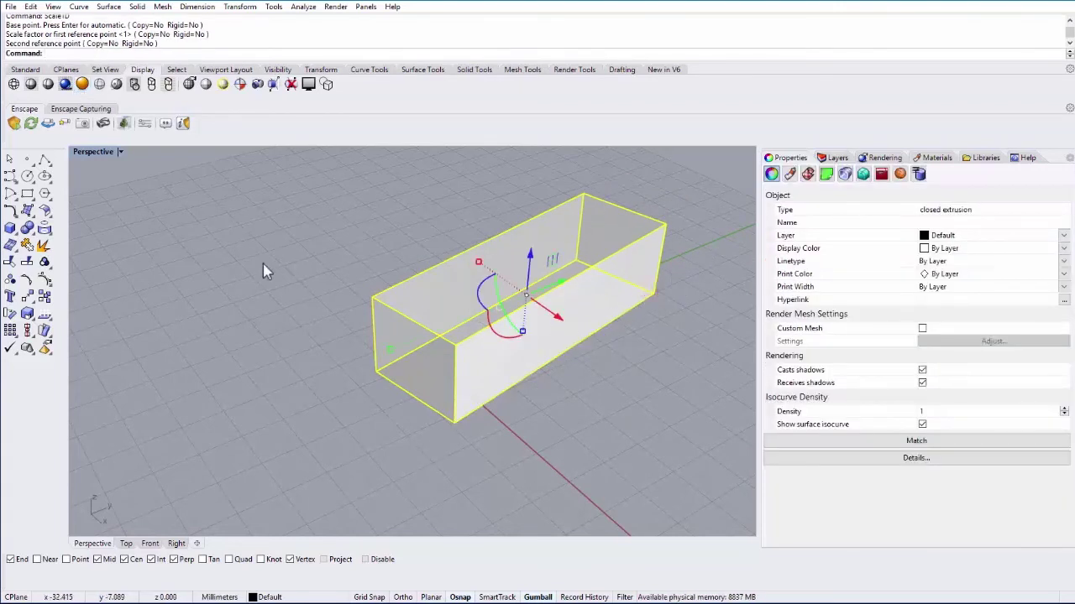
Shrink the box's footprint with Scale2D to about four fifths, from one base corner with the adjacent base corner as first reference
type("2D")
key("Return")
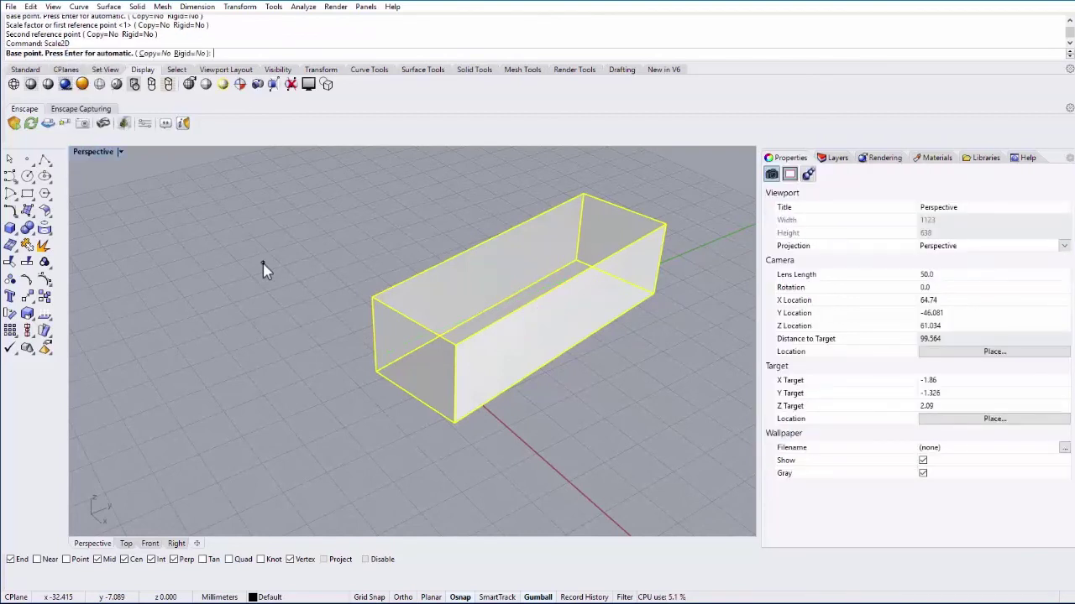
left_click(376, 373)
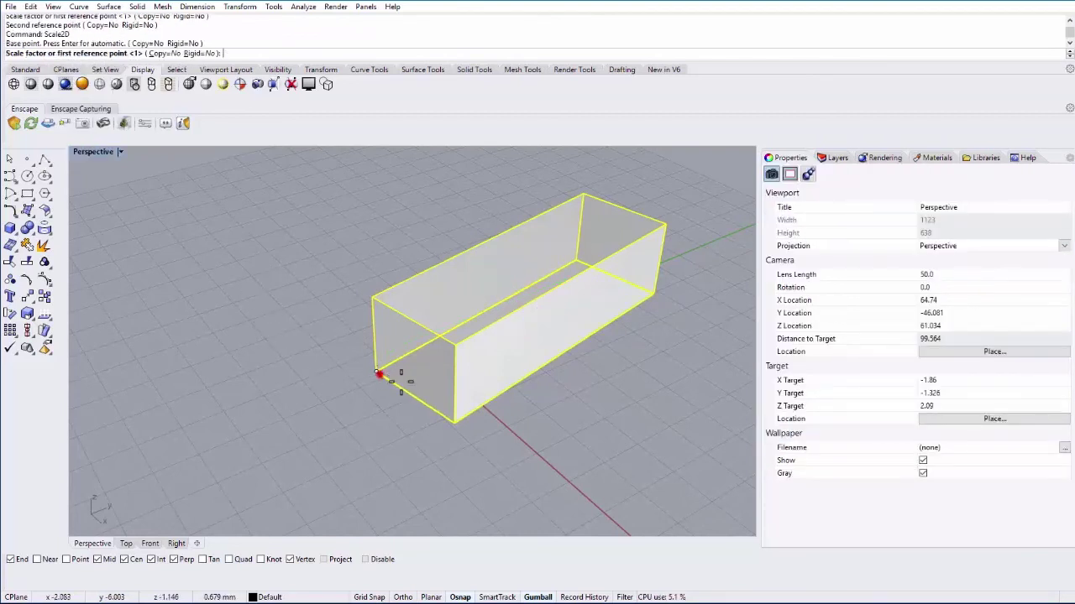
left_click(454, 420)
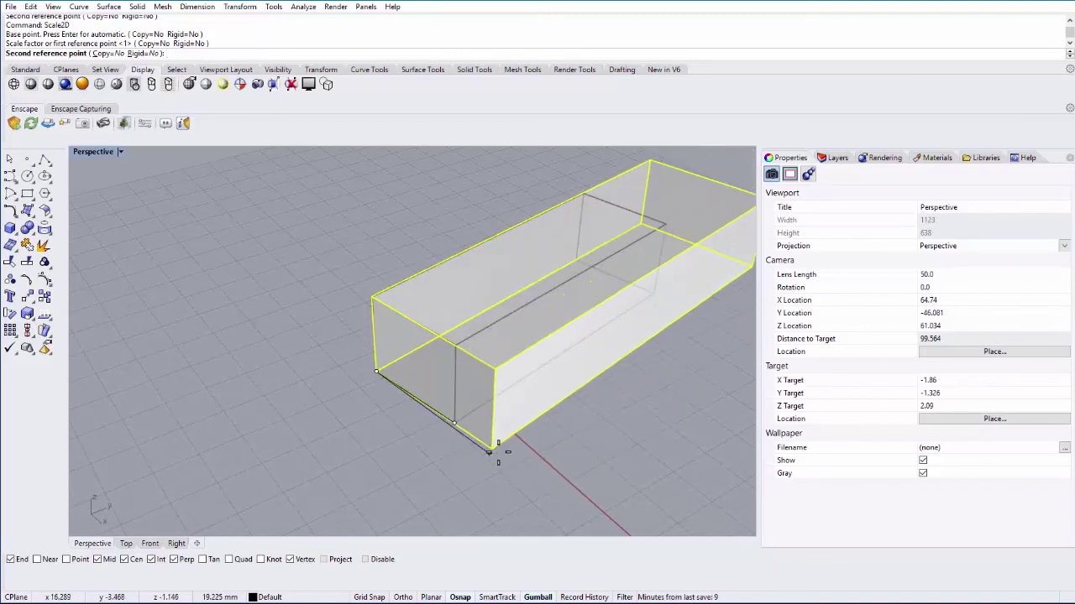
left_click(430, 421)
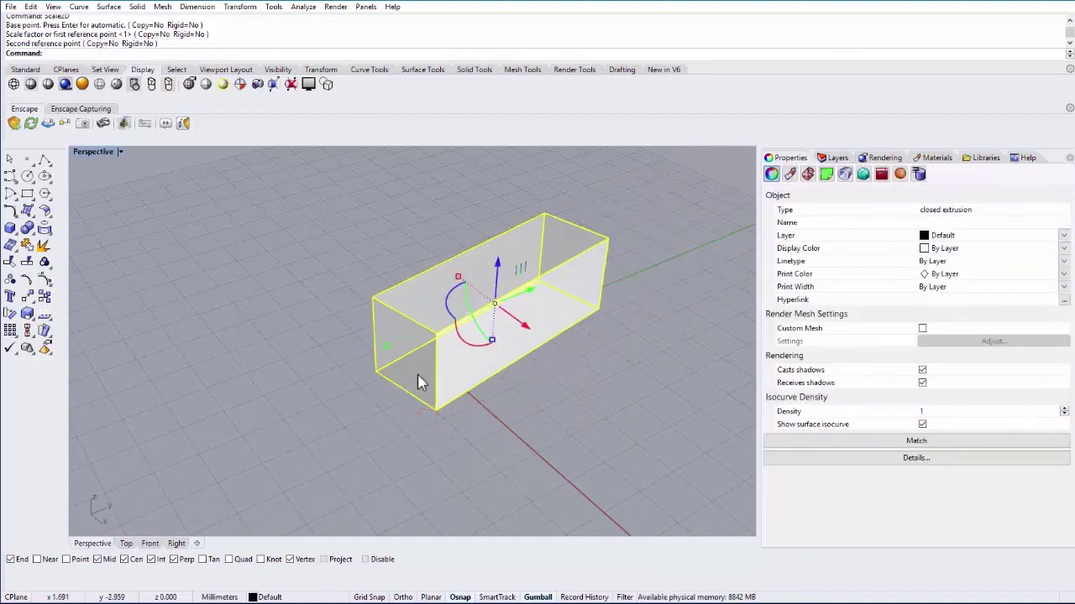